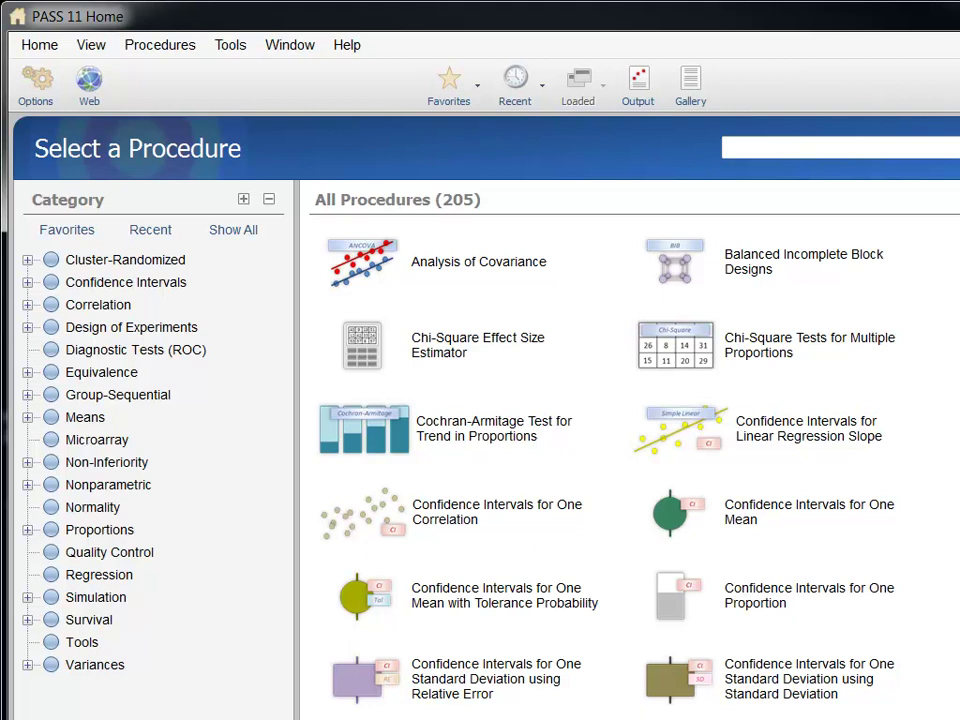
Open Means > Two Independent Means > Test (Inequality) > Two-Sample T-Test [Differences].
{"action": "left_click", "coordinate": [28, 418]}
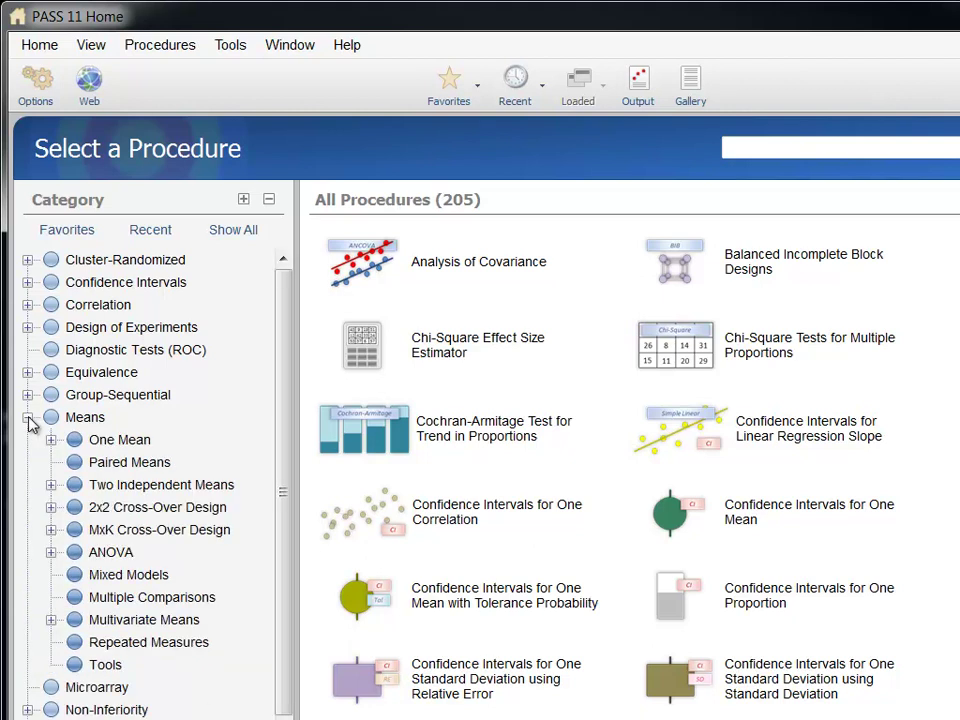
{"action": "left_click", "coordinate": [52, 486]}
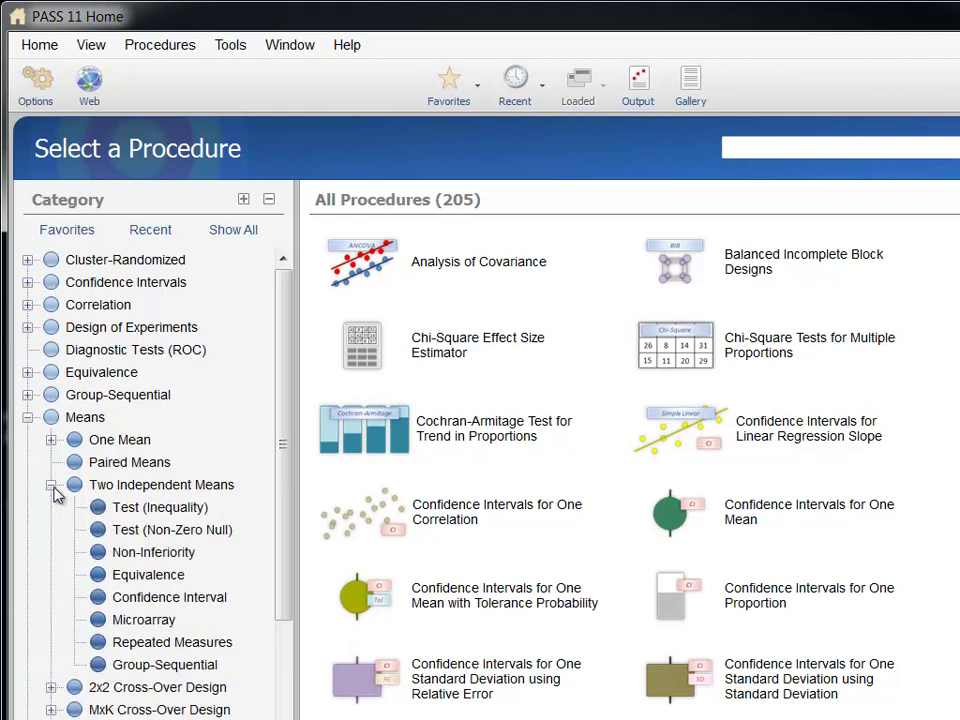
{"action": "left_click", "coordinate": [132, 512]}
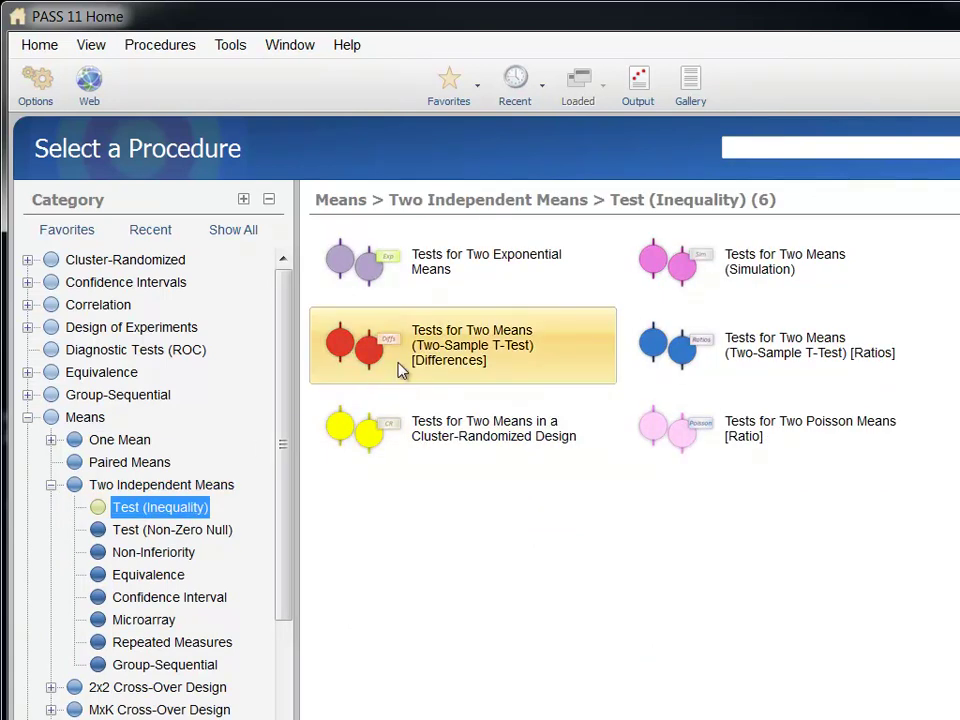
{"action": "left_click", "coordinate": [400, 370]}
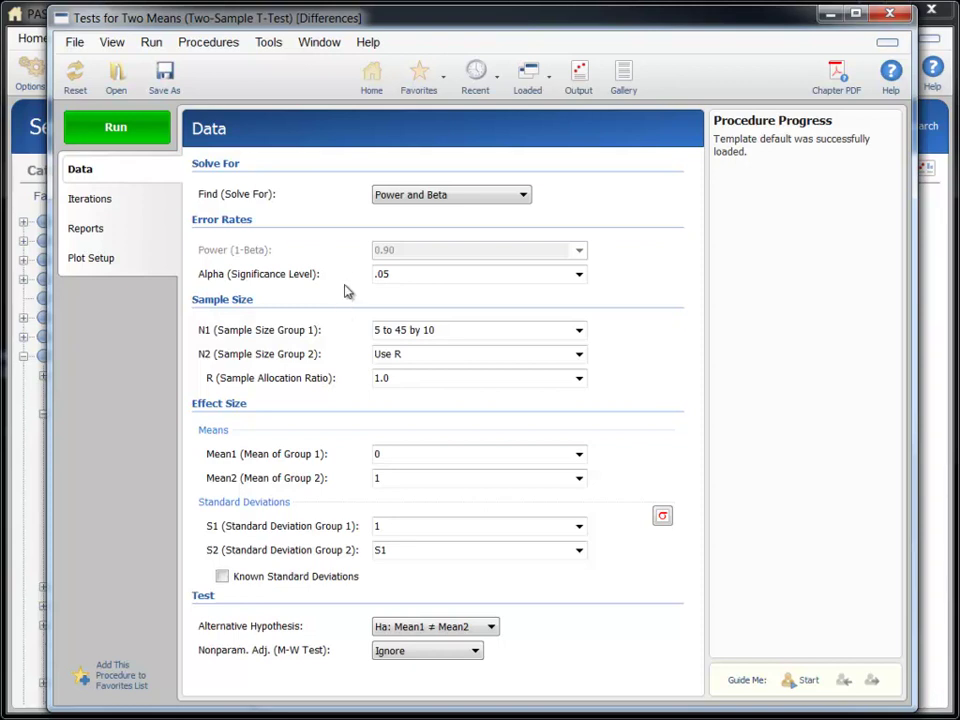
Read the help descriptions for the Find, Alpha, N1, N2 and R inputs in the default template.
{"action": "mouse_move", "coordinate": [386, 203]}
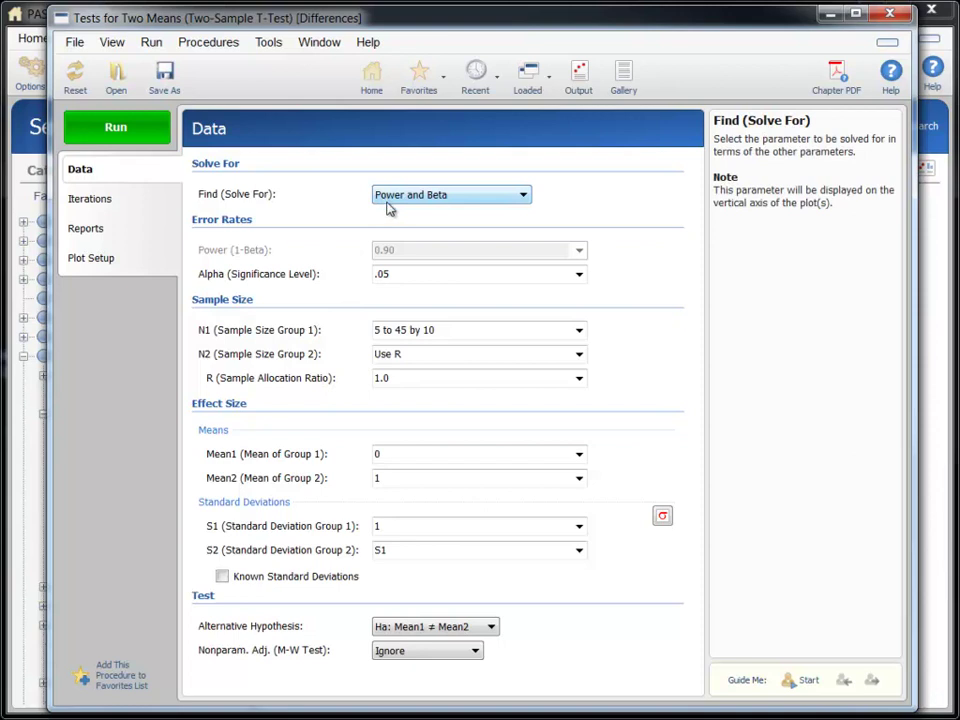
{"action": "mouse_move", "coordinate": [398, 273]}
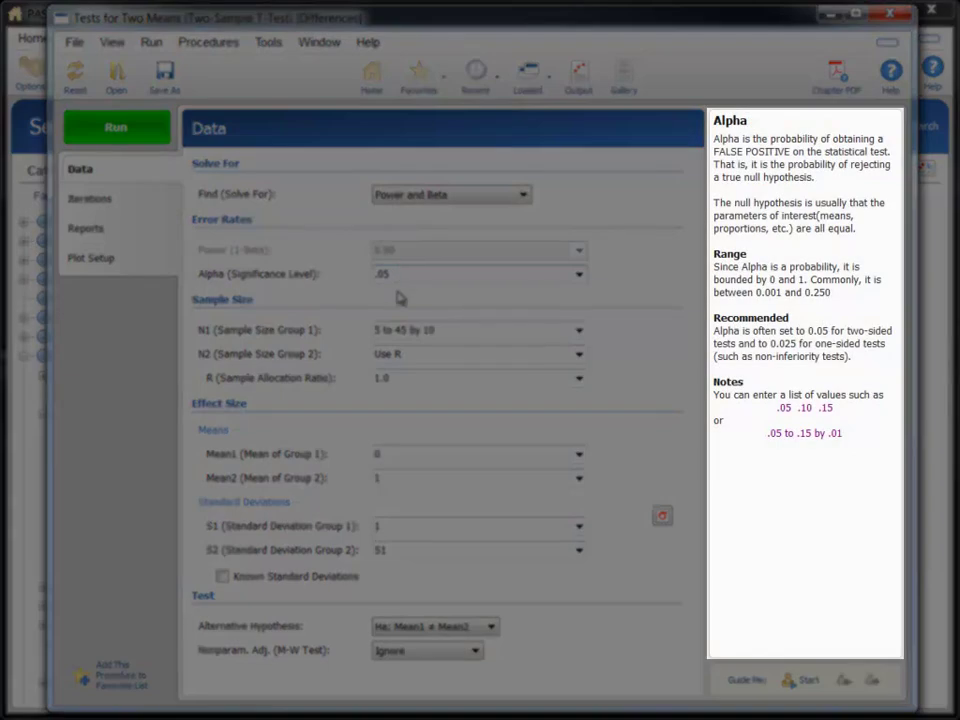
{"action": "mouse_move", "coordinate": [403, 329]}
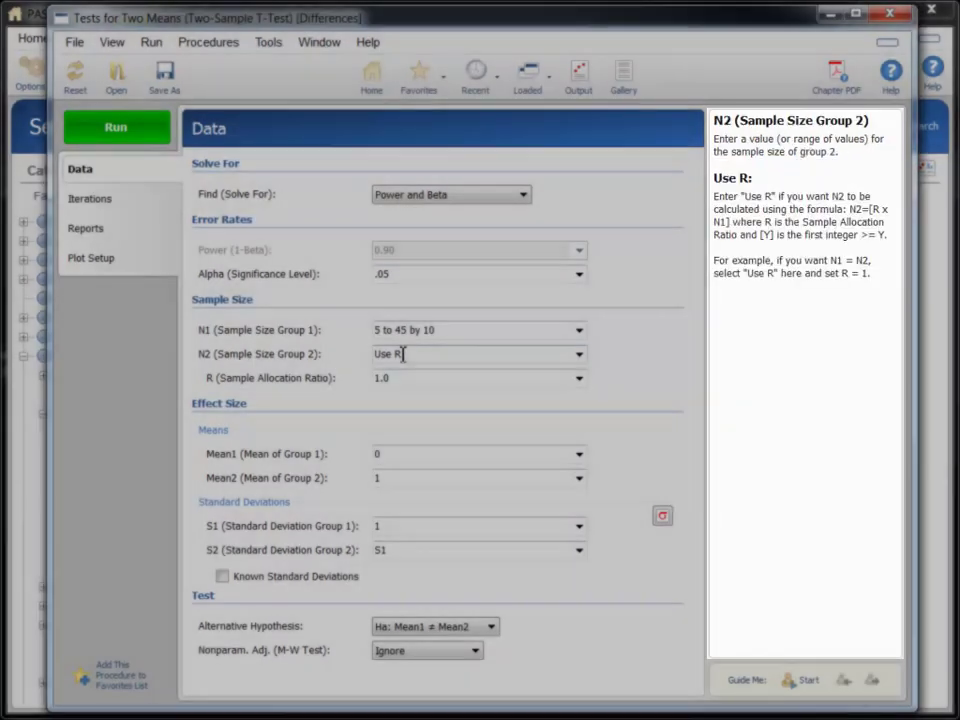
{"action": "mouse_move", "coordinate": [403, 375]}
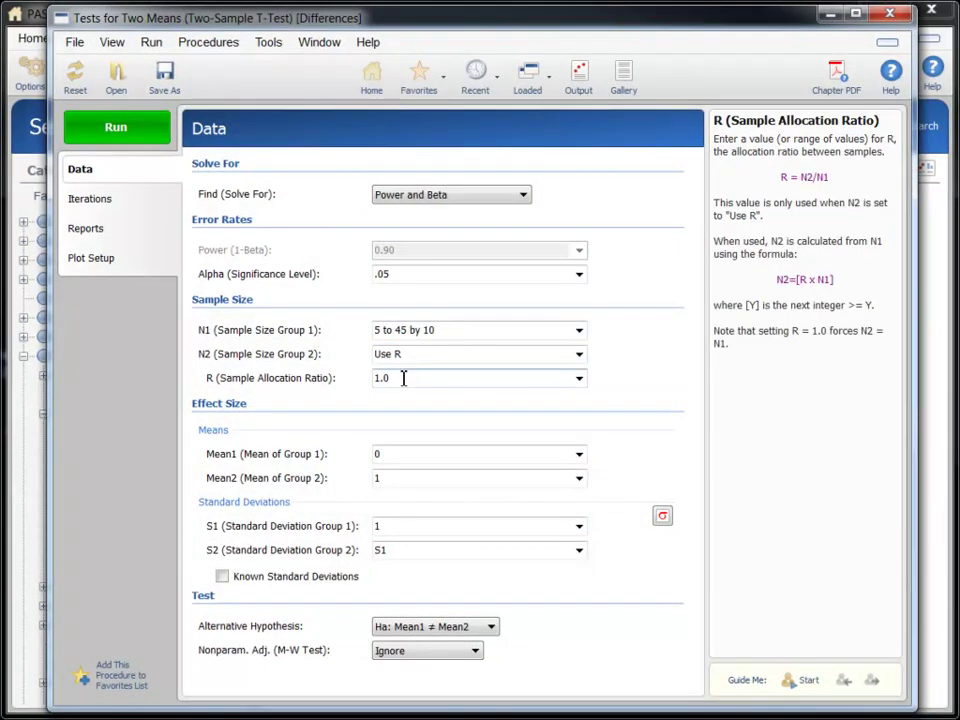
Read Chapter 430's Technical Details, Procedure Options and Example 1 power plot, then minimize the help.
{"action": "left_click", "coordinate": [887, 98]}
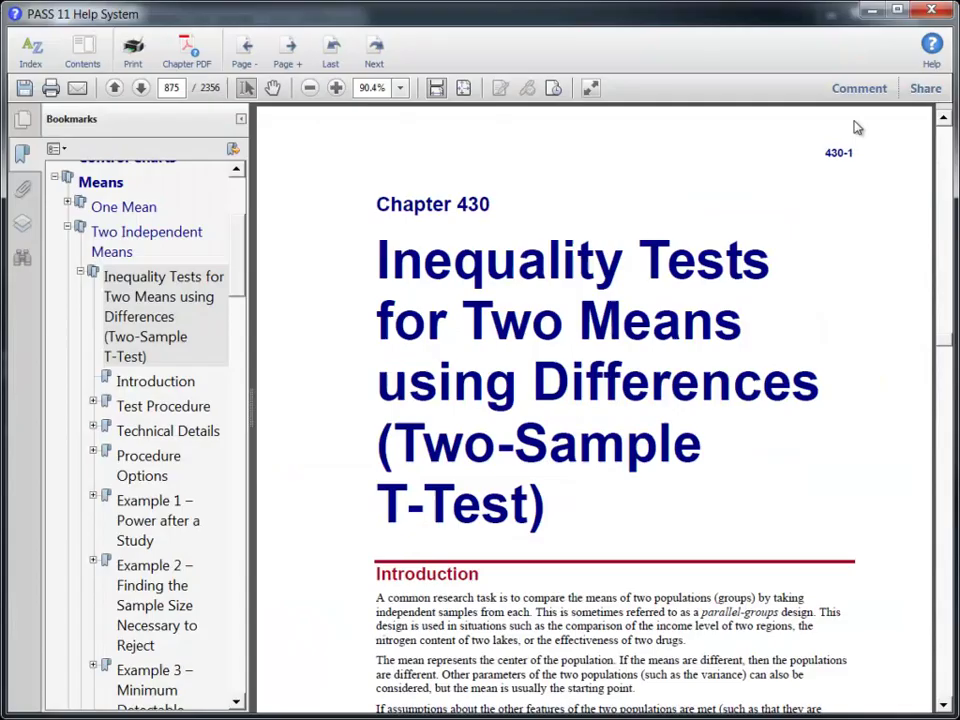
{"action": "left_click", "coordinate": [166, 432]}
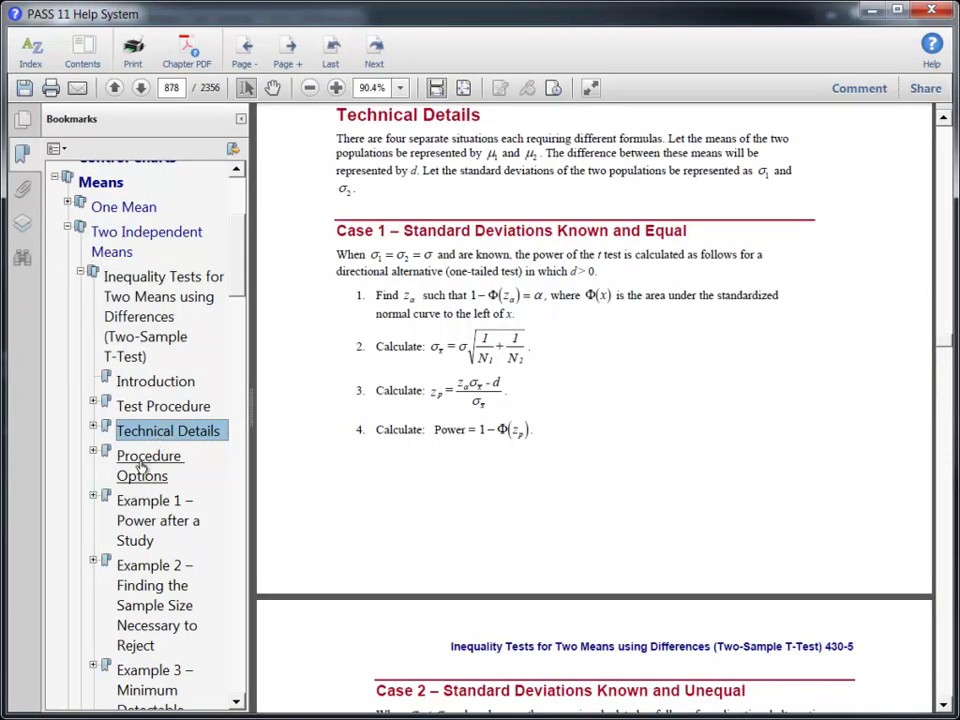
{"action": "left_click", "coordinate": [141, 470]}
{"action": "left_click", "coordinate": [148, 536]}
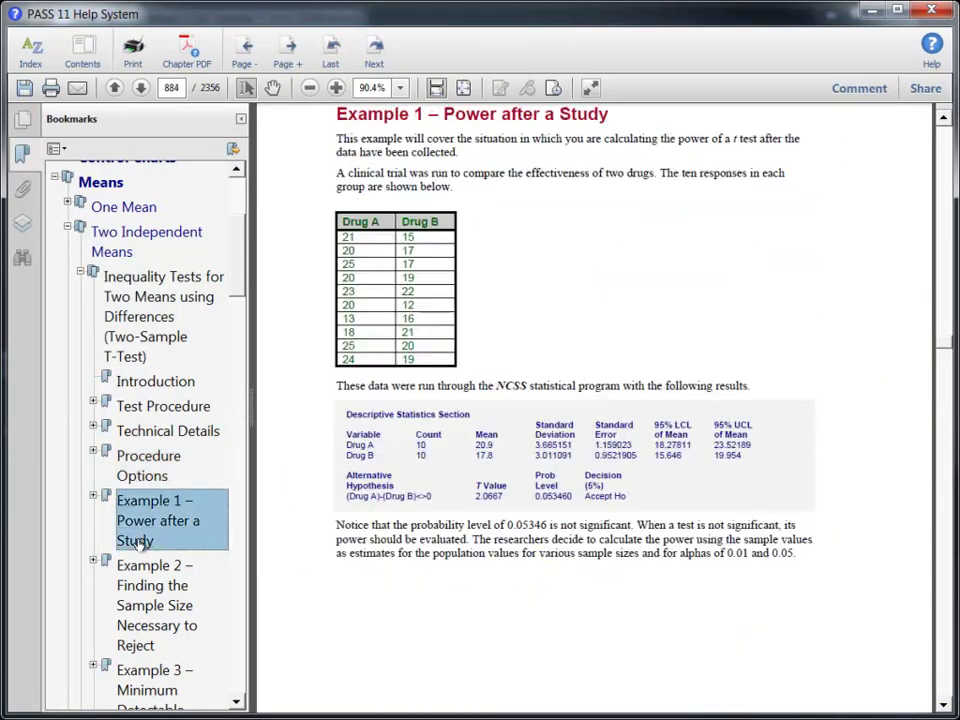
{"action": "left_click", "coordinate": [945, 567]}
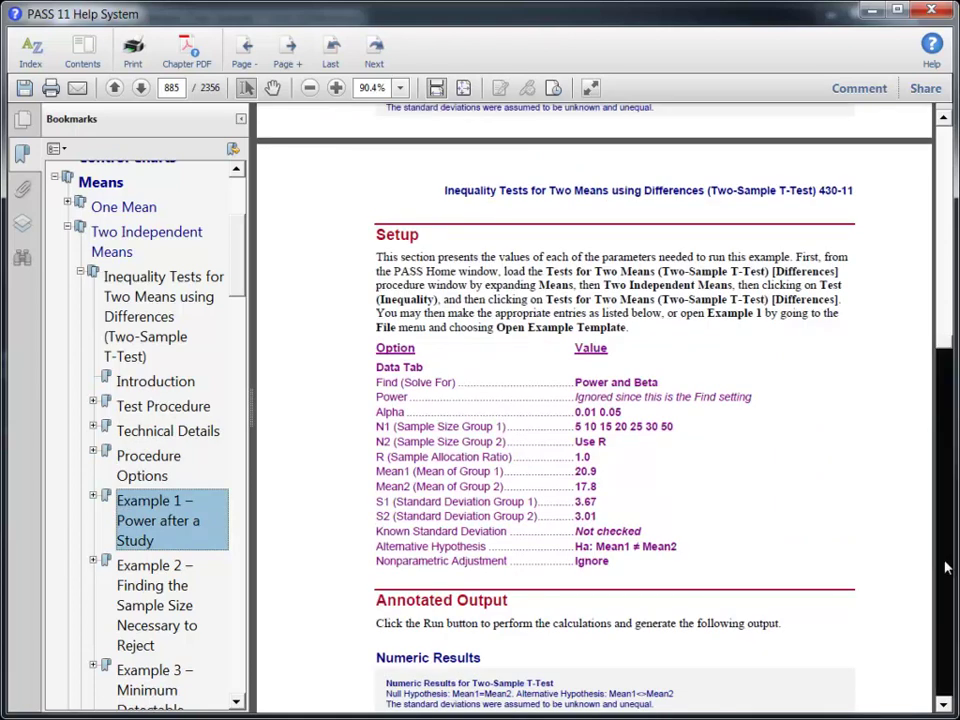
{"action": "left_click", "coordinate": [945, 567]}
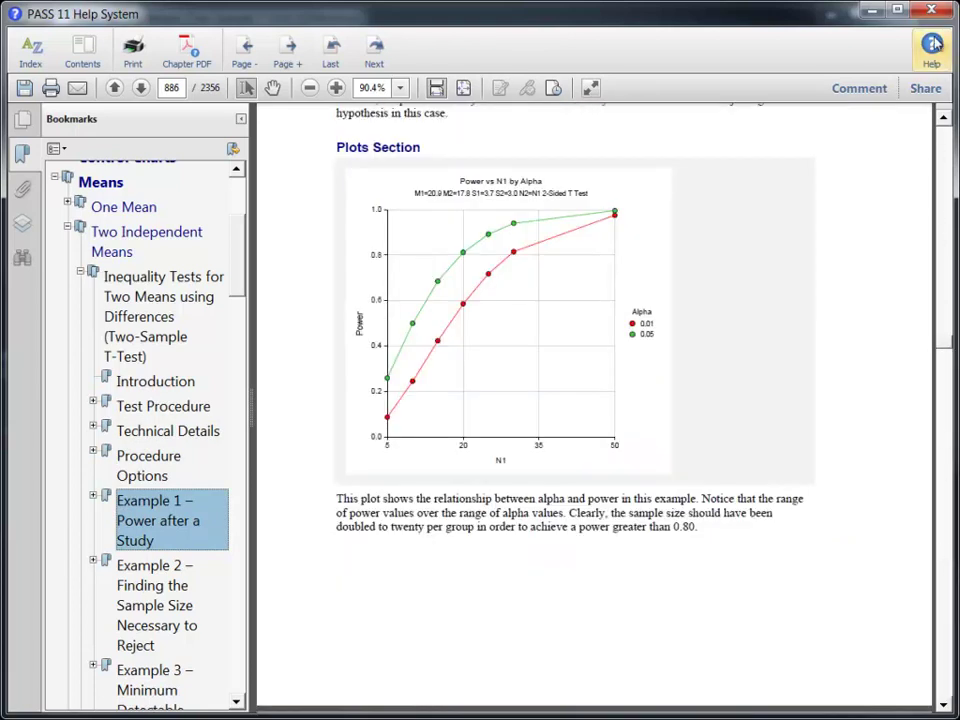
{"action": "left_click", "coordinate": [871, 10]}
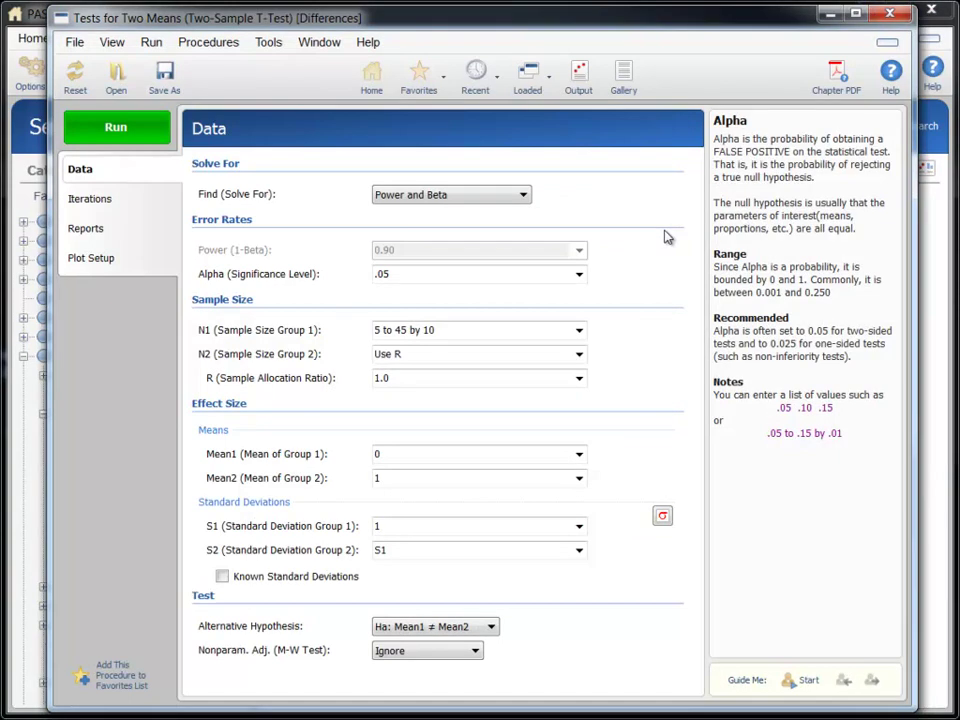
Set Find to N1 to solve for group 1 sample size, with Power 0.90 and Alpha .05.
{"action": "left_click", "coordinate": [522, 195]}
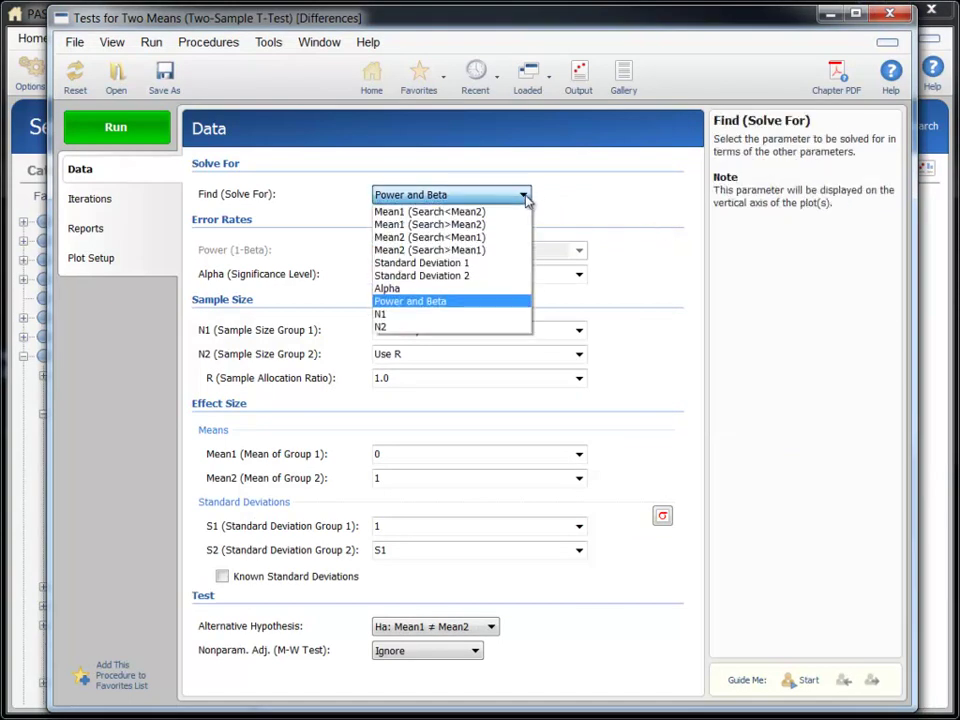
{"action": "left_click", "coordinate": [490, 315]}
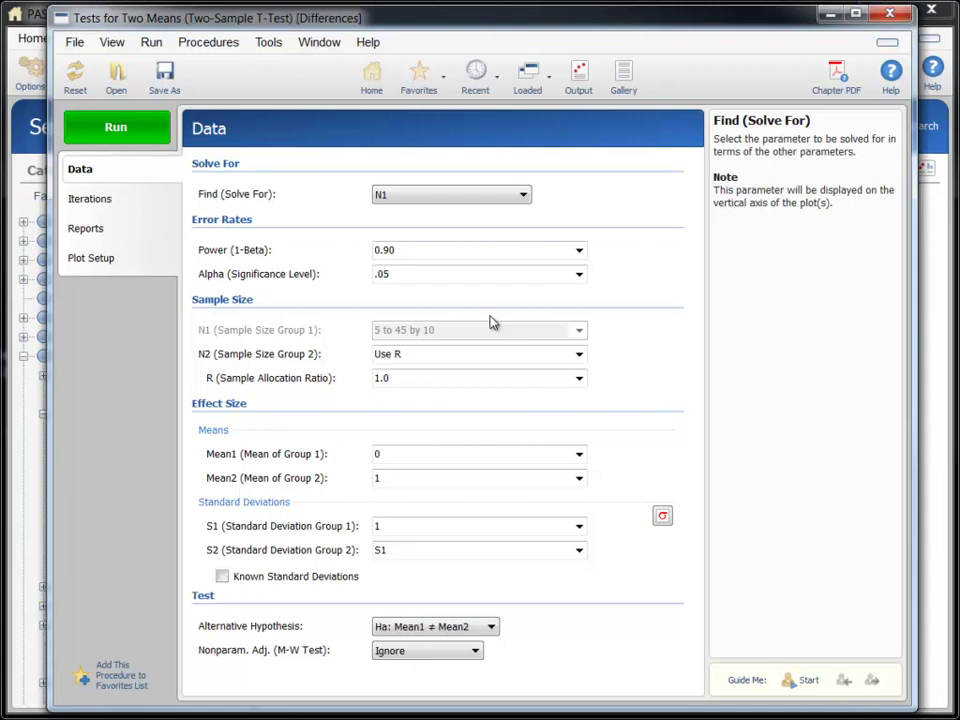
{"action": "mouse_move", "coordinate": [575, 251]}
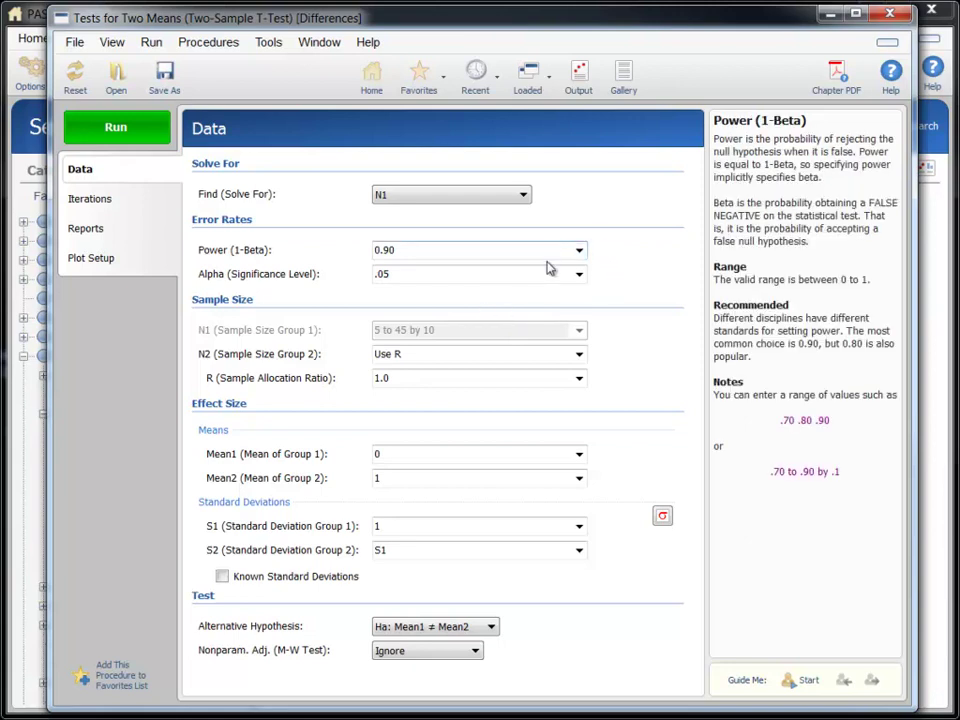
{"action": "mouse_move", "coordinate": [548, 273]}
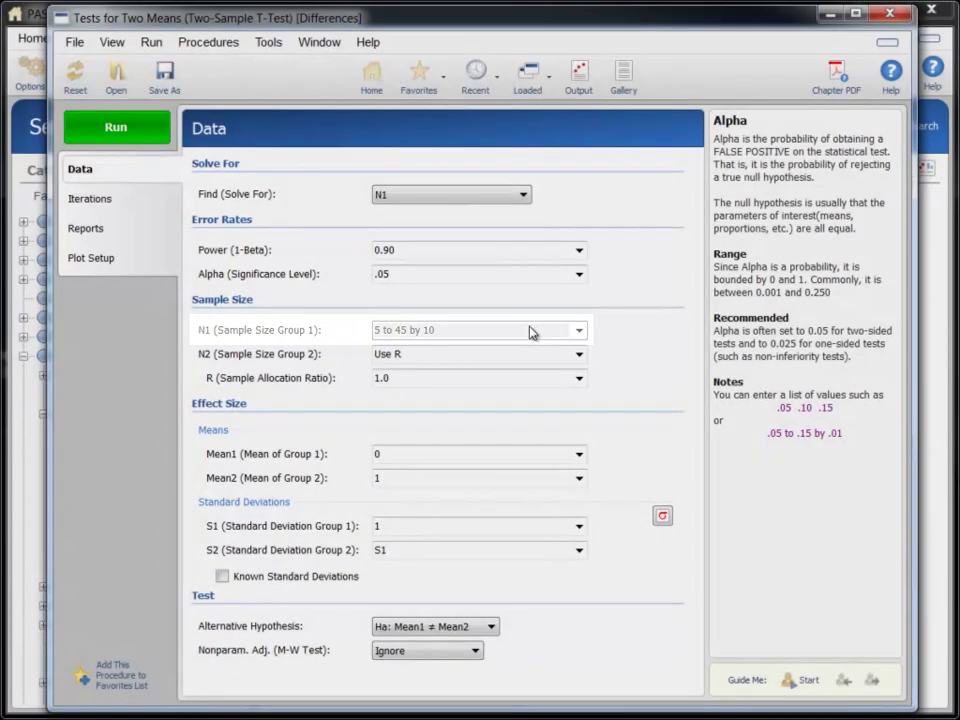
{"action": "mouse_move", "coordinate": [514, 350]}
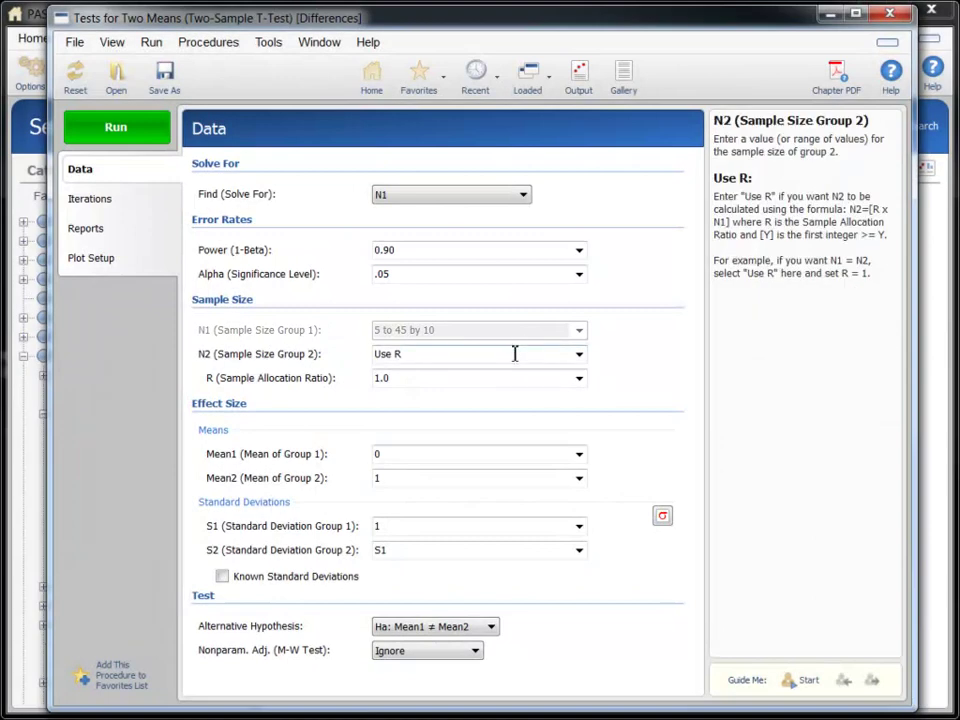
{"action": "mouse_move", "coordinate": [494, 381]}
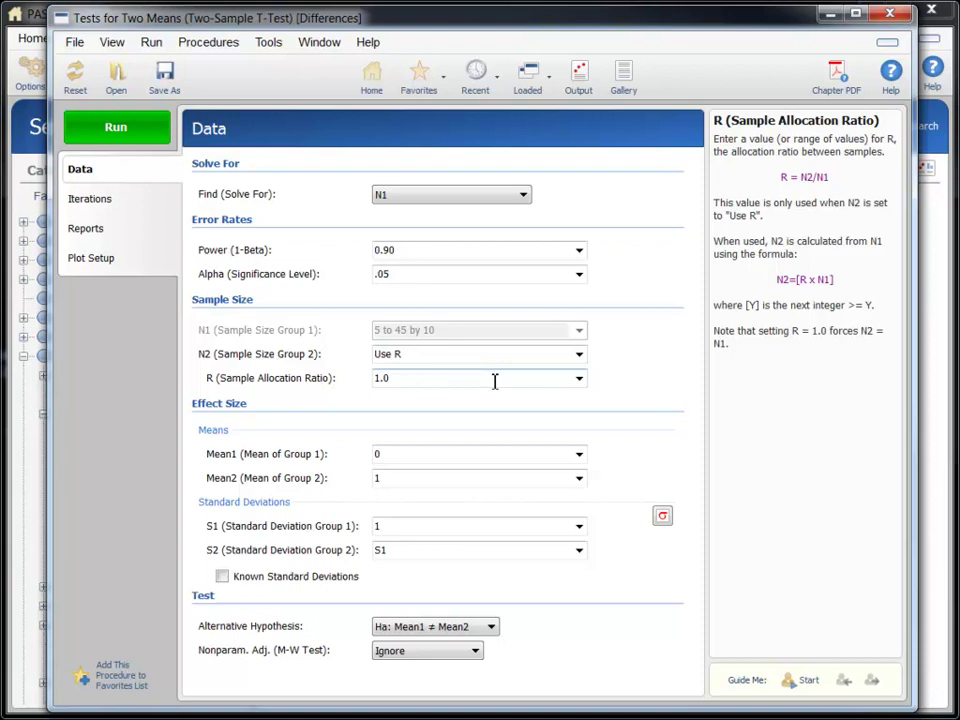
Enter Mean1 as '5 to 15 by 1', Mean2 as 0, and 12 for both S1 and S2.
{"action": "left_click", "coordinate": [397, 453]}
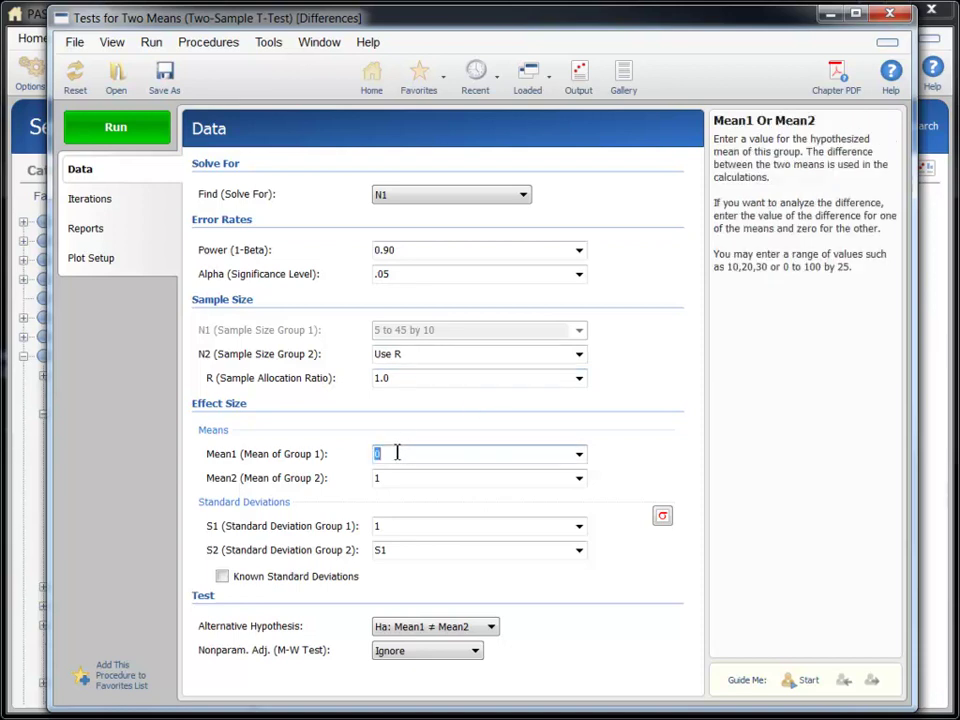
{"action": "type", "text": "5 to 15 by 1"}
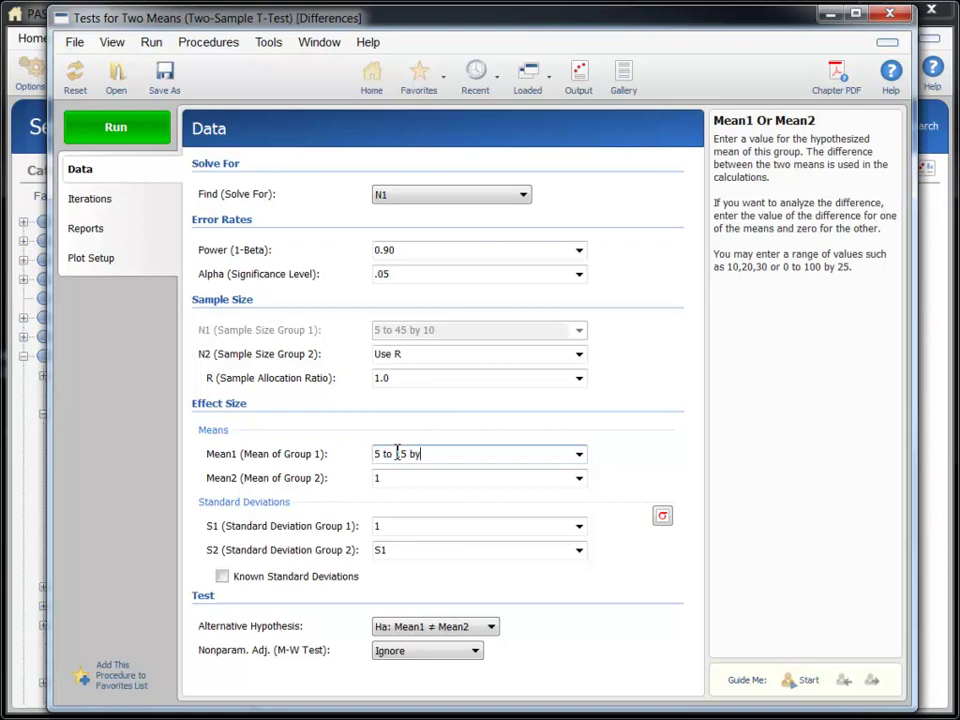
{"action": "left_click", "coordinate": [403, 477]}
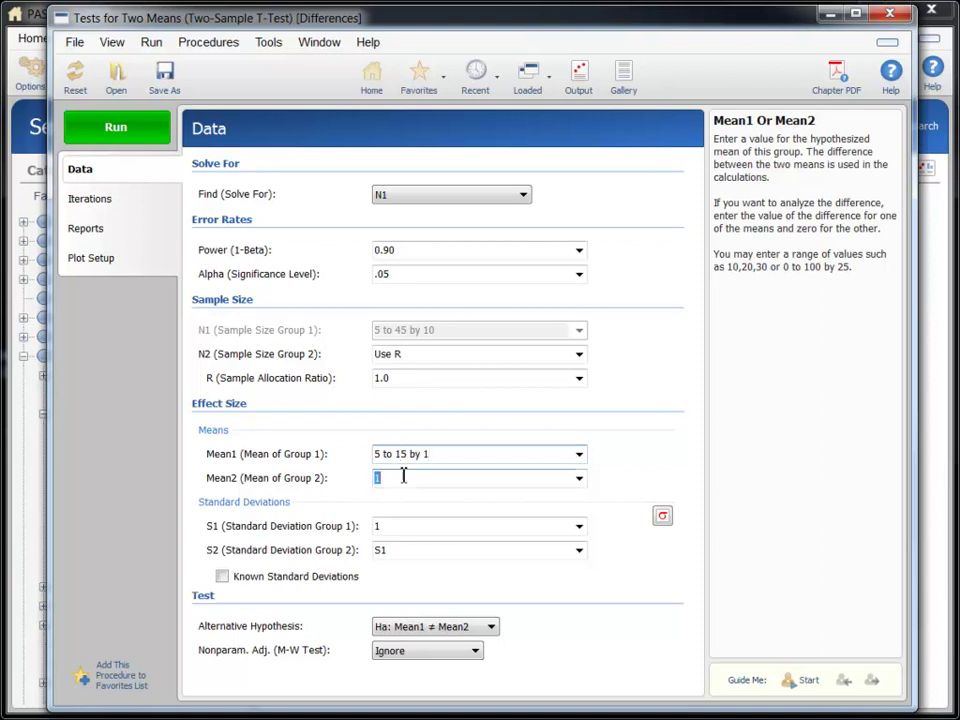
{"action": "type", "text": "0"}
{"action": "left_click", "coordinate": [394, 525]}
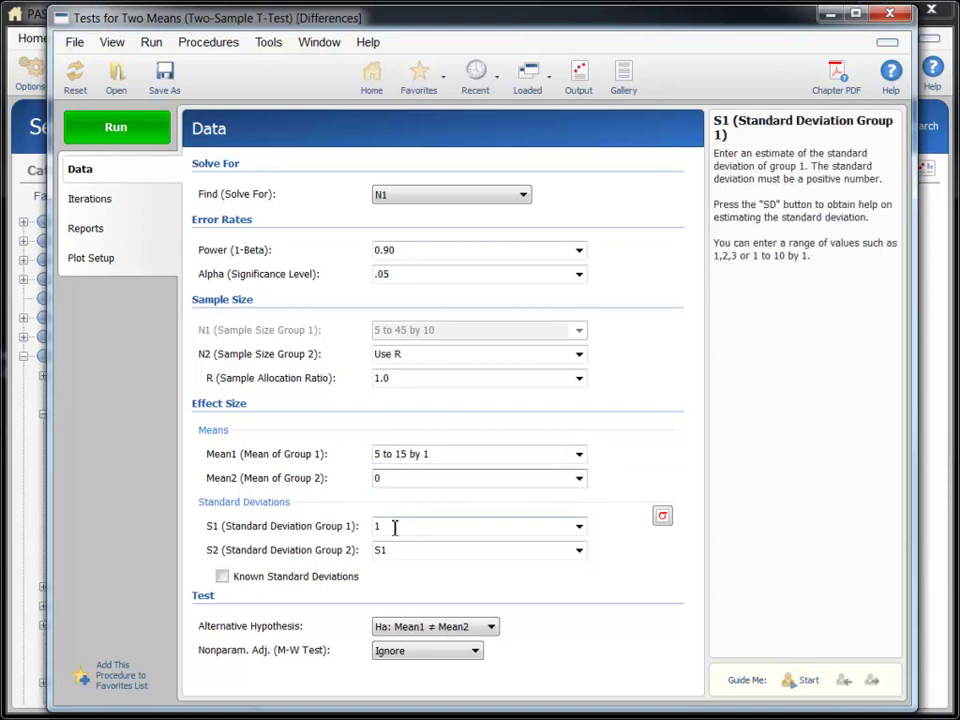
{"action": "type", "text": "12"}
{"action": "left_click", "coordinate": [394, 549]}
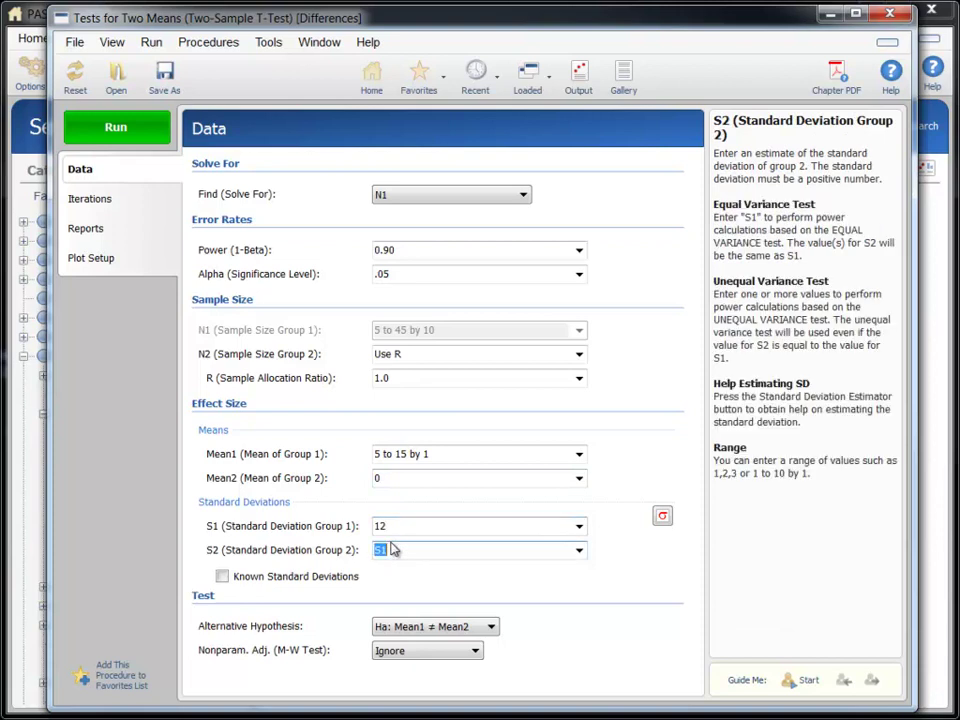
{"action": "type", "text": "12"}
{"action": "mouse_move", "coordinate": [402, 626]}
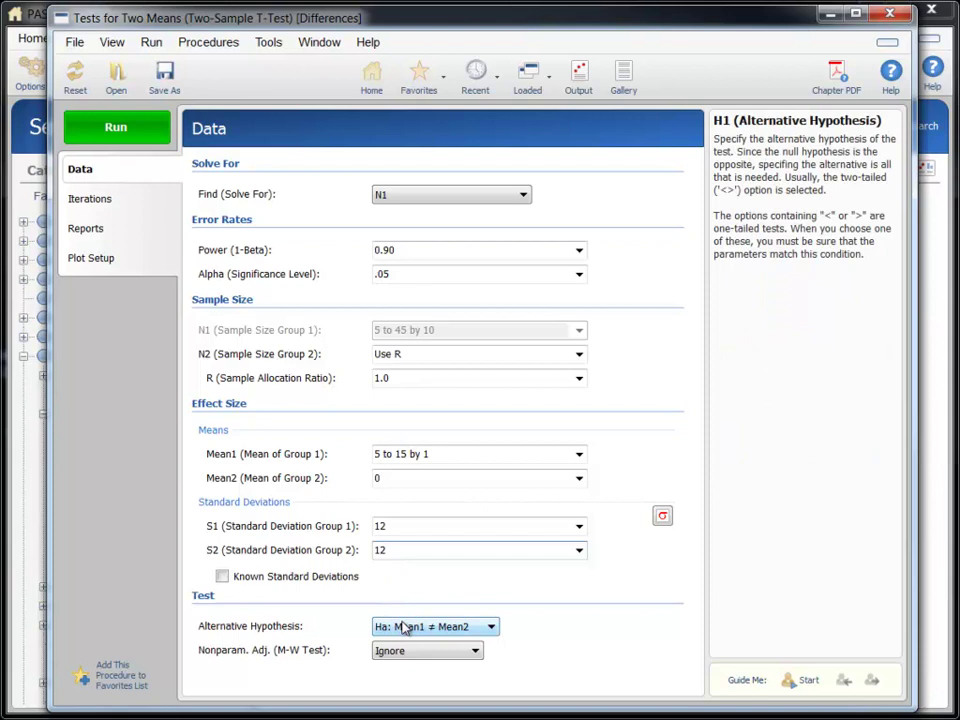
{"action": "mouse_move", "coordinate": [407, 654]}
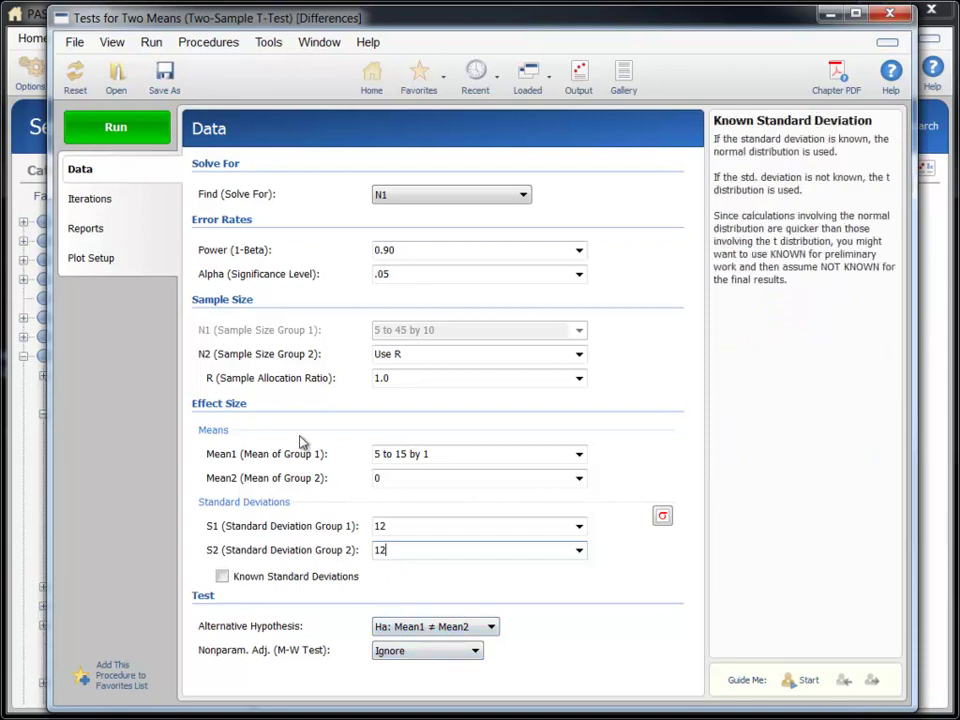
Run the calculation and review the report, ending on the chart showing N from 123 down to 15.
{"action": "left_click", "coordinate": [152, 130]}
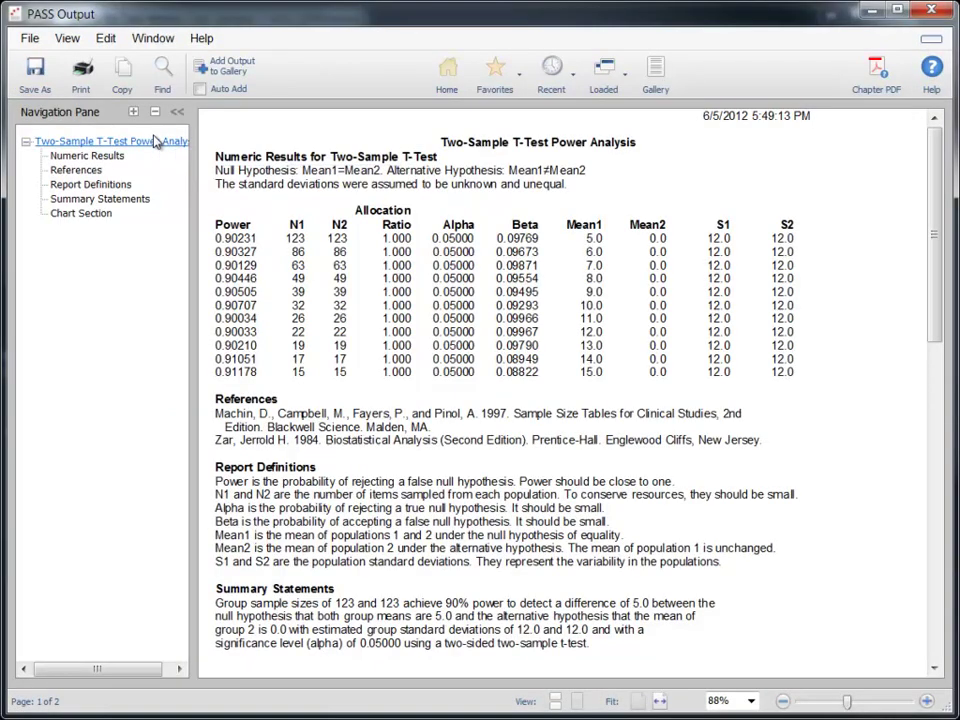
{"action": "left_click", "coordinate": [87, 156]}
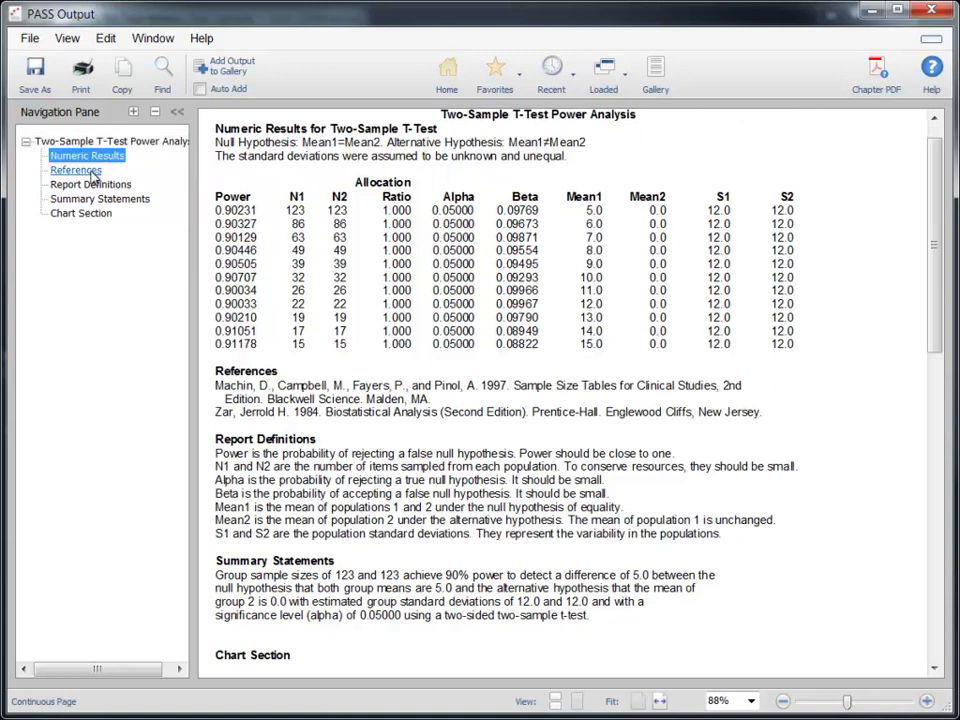
{"action": "left_click", "coordinate": [78, 170]}
{"action": "left_click", "coordinate": [91, 185]}
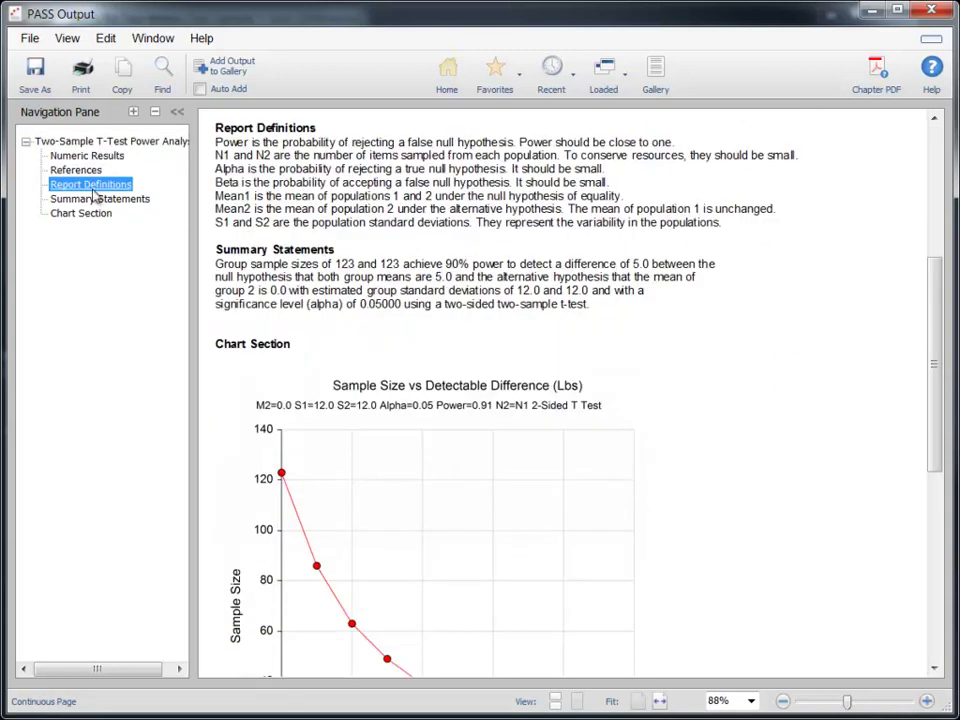
{"action": "left_click", "coordinate": [95, 199]}
{"action": "left_click", "coordinate": [95, 214]}
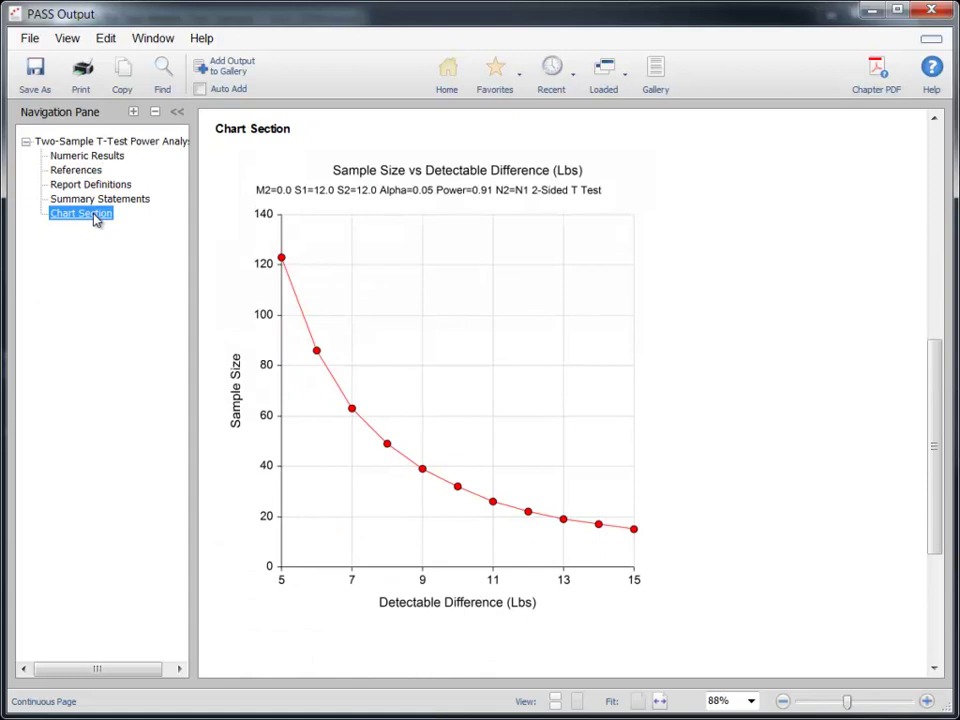
{"action": "left_click", "coordinate": [92, 157]}
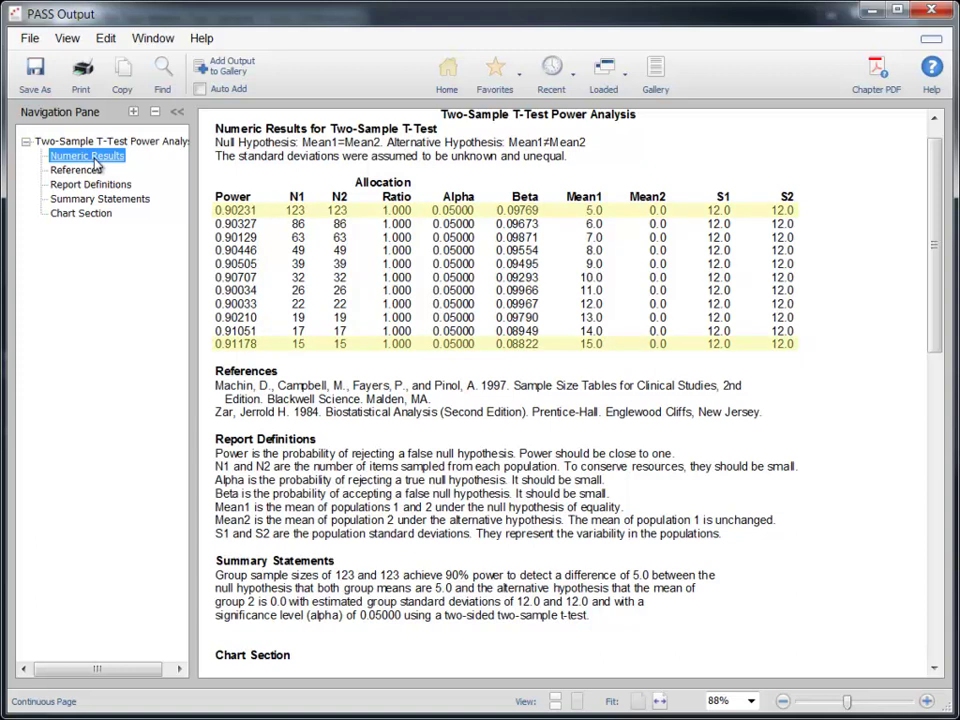
{"action": "left_click", "coordinate": [81, 214]}
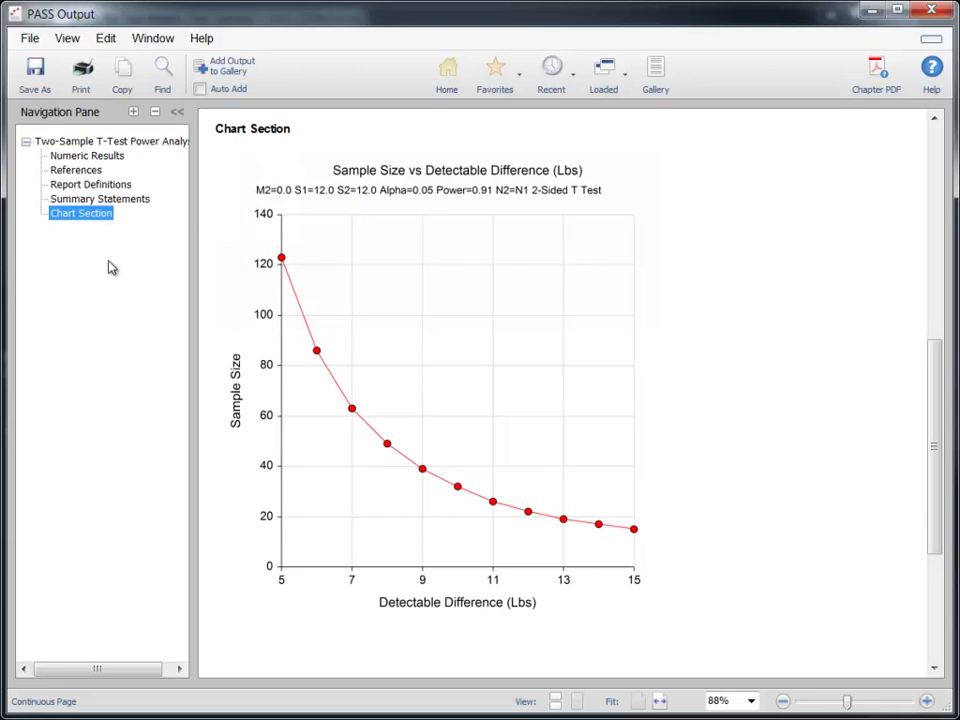
Save the enlarged sample size chart as the JPEG image Image1.jpeg in the Reports folder.
{"action": "double_click", "coordinate": [459, 345]}
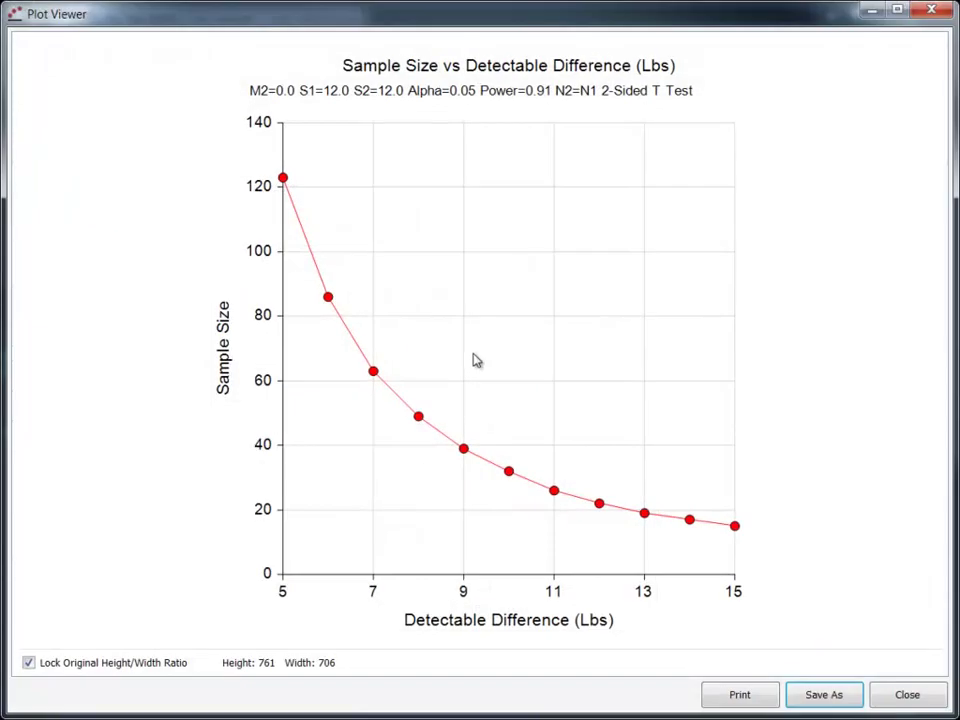
{"action": "left_click", "coordinate": [822, 695]}
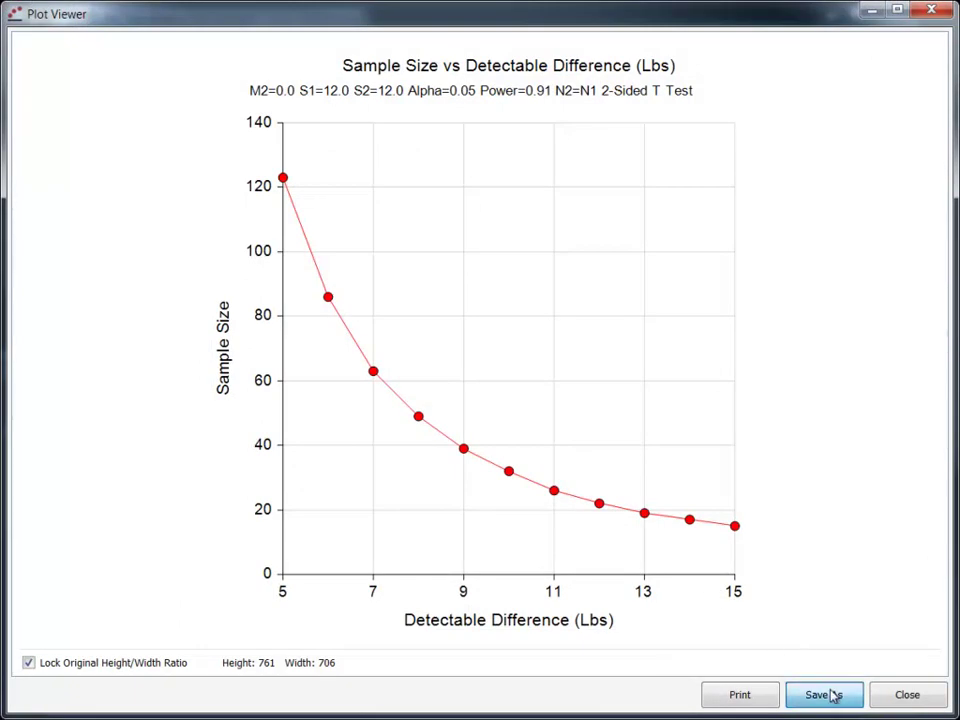
{"action": "left_click", "coordinate": [767, 463]}
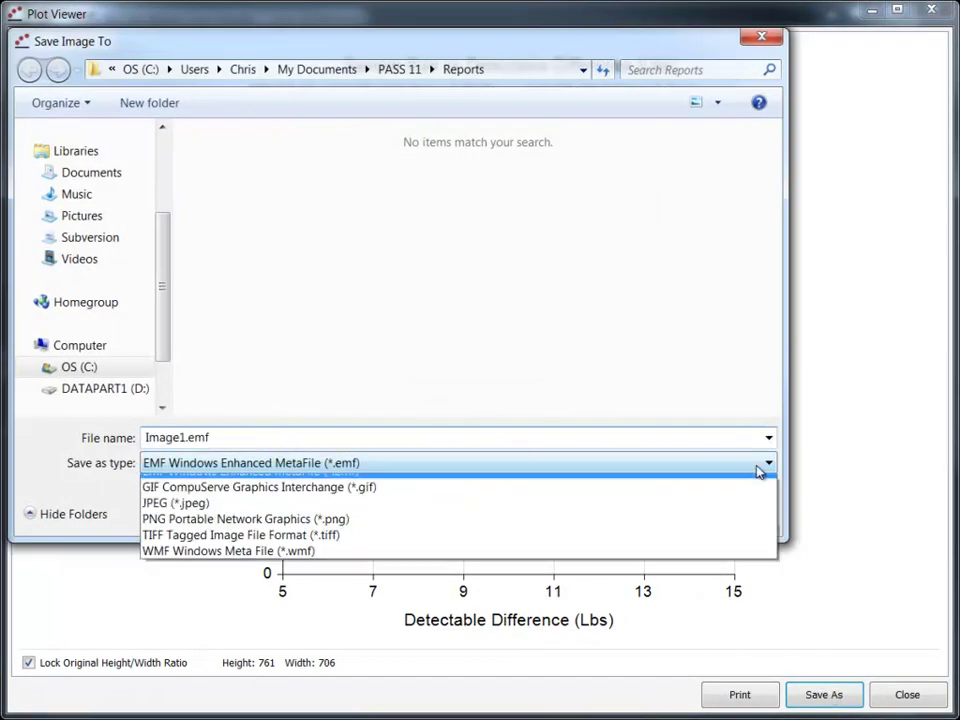
{"action": "left_click", "coordinate": [740, 529]}
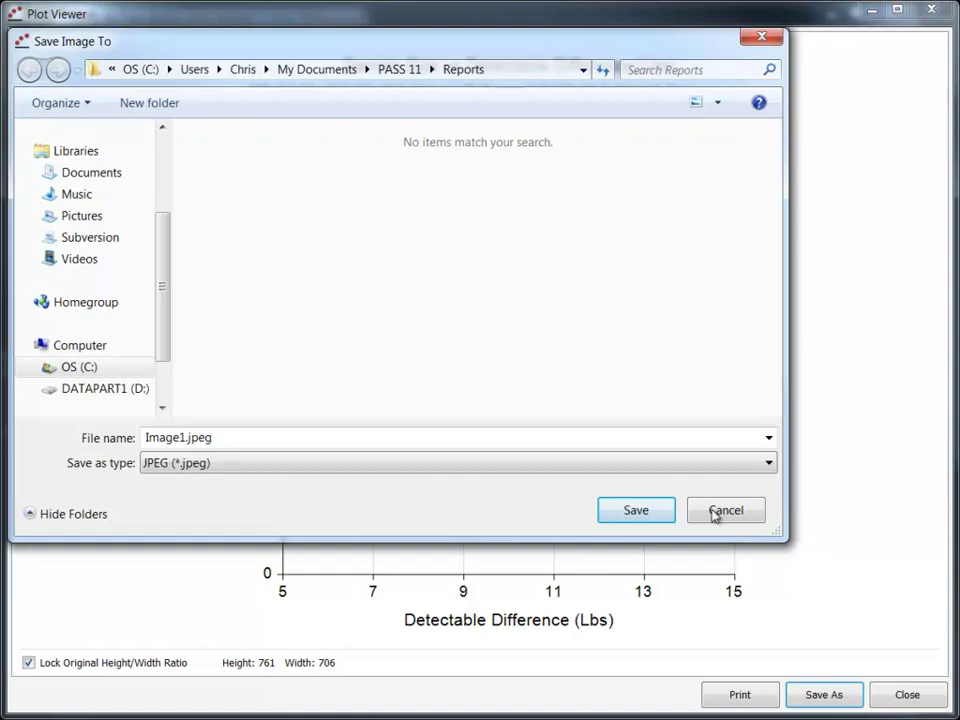
{"action": "left_click", "coordinate": [666, 514]}
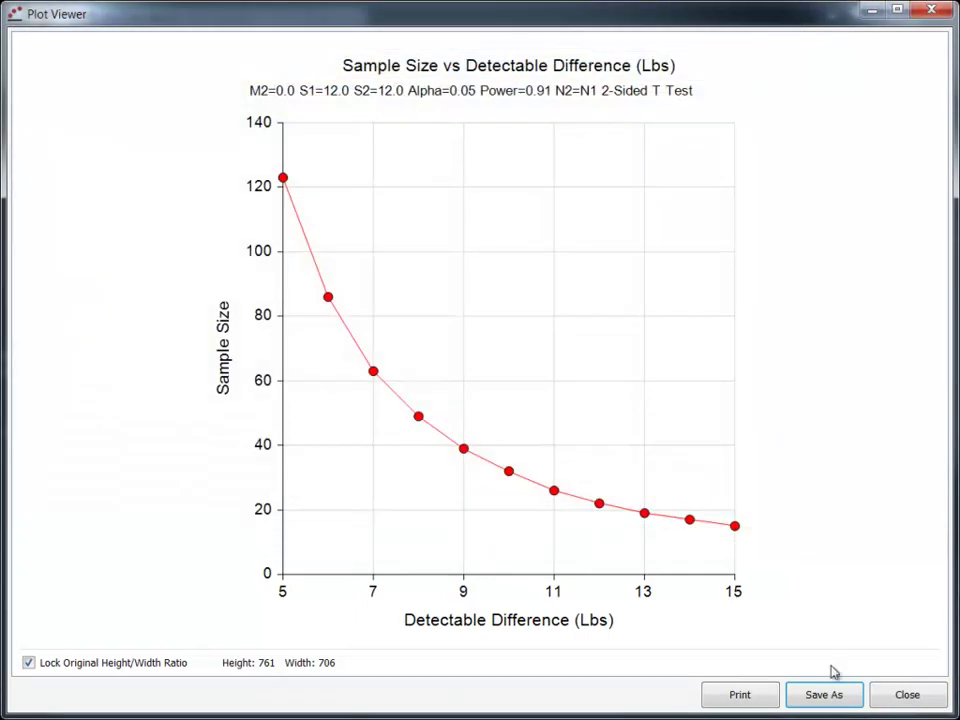
Copy the Numeric Results table into the blank Word document, then return to the PASS report.
{"action": "left_click", "coordinate": [905, 694]}
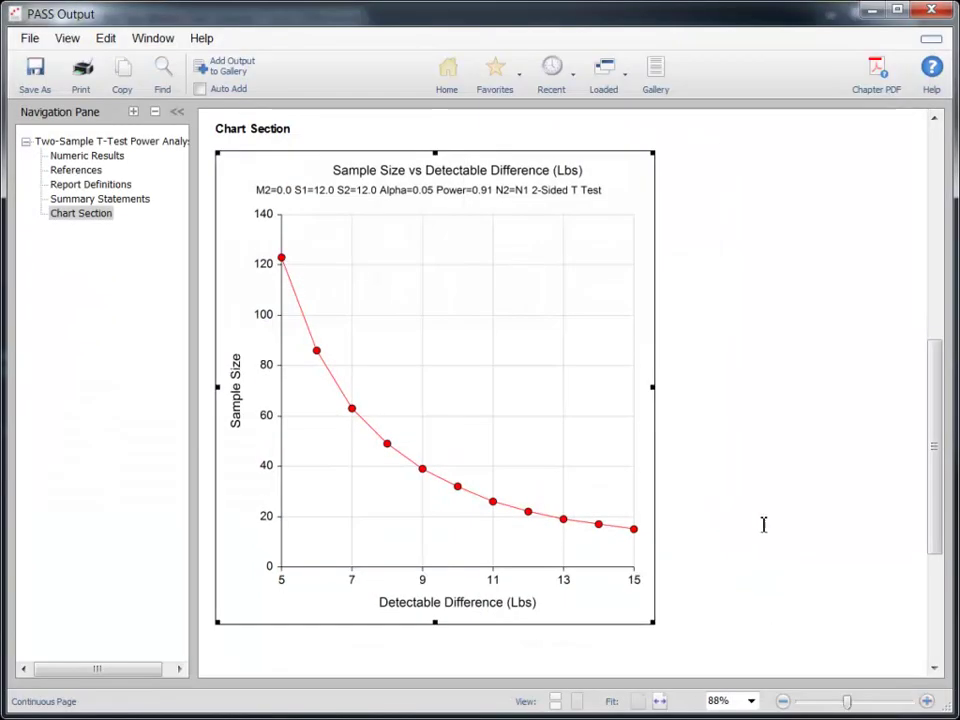
{"action": "left_click_drag", "start_coordinate": [934, 450], "coordinate": [940, 208]}
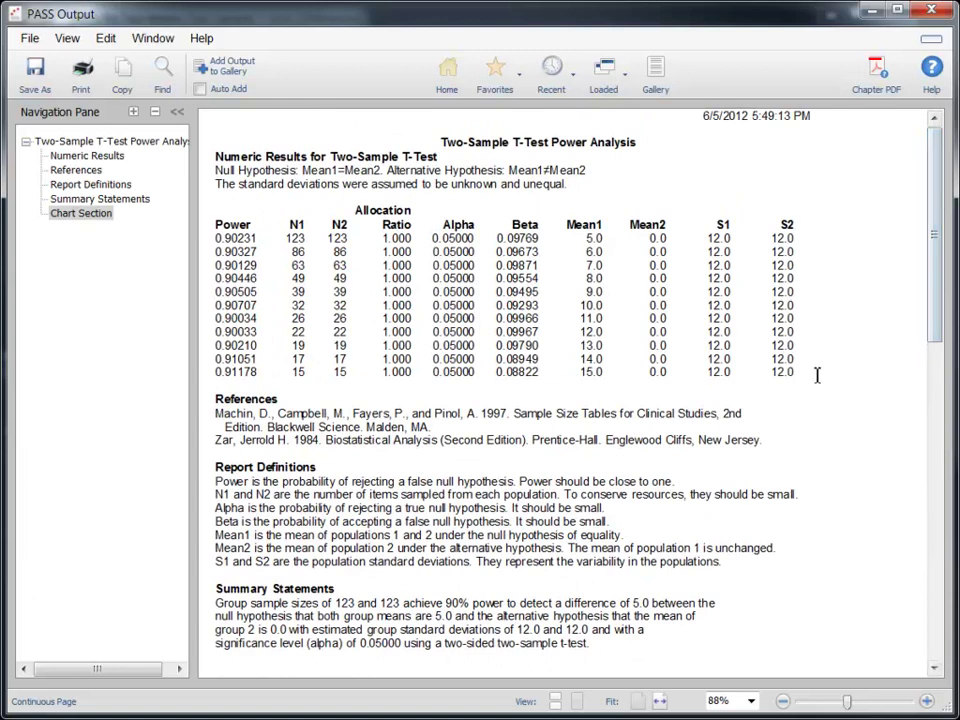
{"action": "left_click_drag", "start_coordinate": [820, 376], "coordinate": [208, 163]}
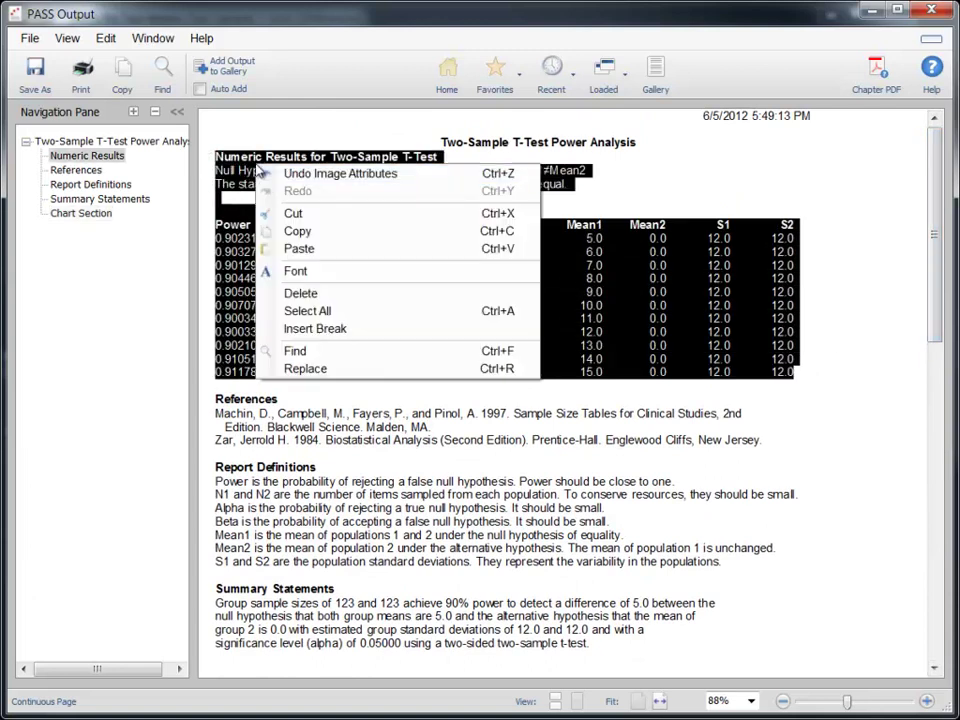
{"action": "left_click", "coordinate": [296, 231]}
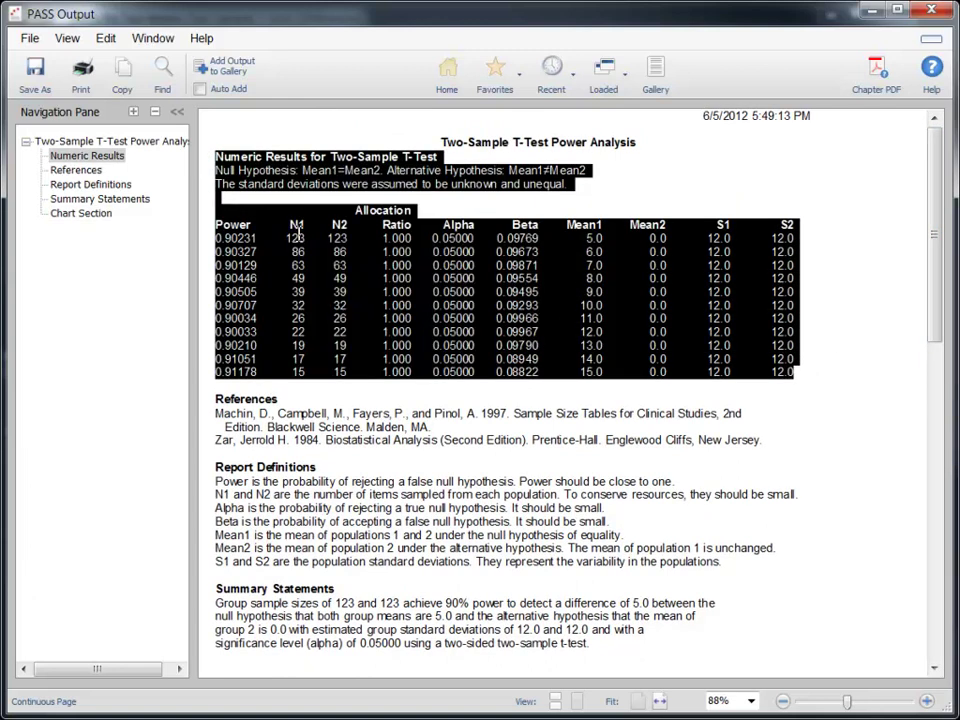
{"action": "key", "text": "alt+Tab"}
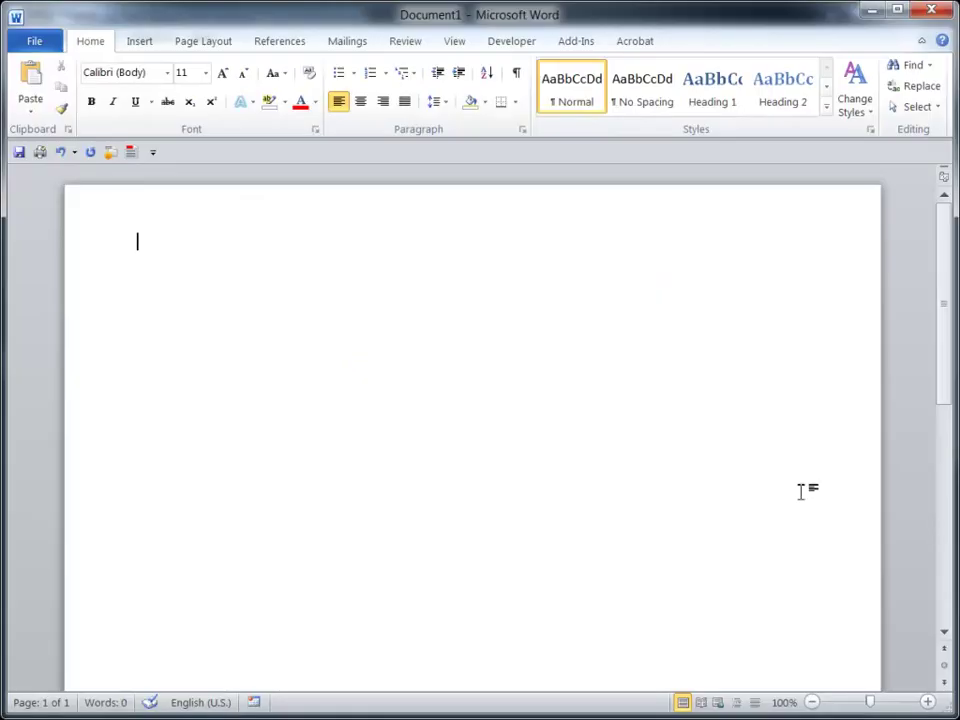
{"action": "key", "text": "ctrl+v"}
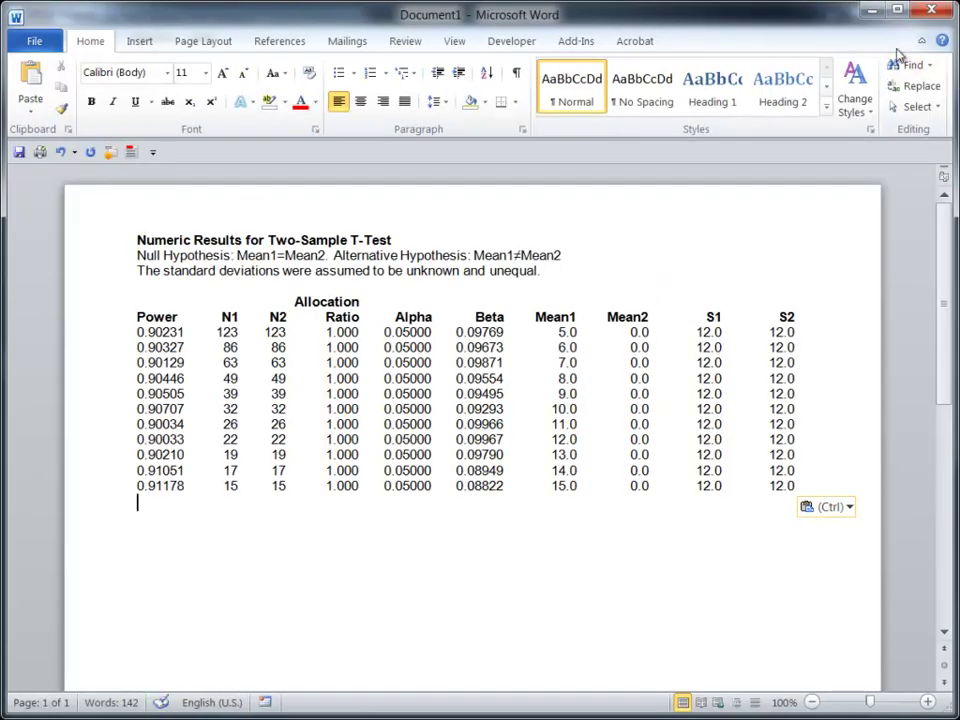
{"action": "left_click", "coordinate": [871, 9]}
{"action": "left_click", "coordinate": [840, 212]}
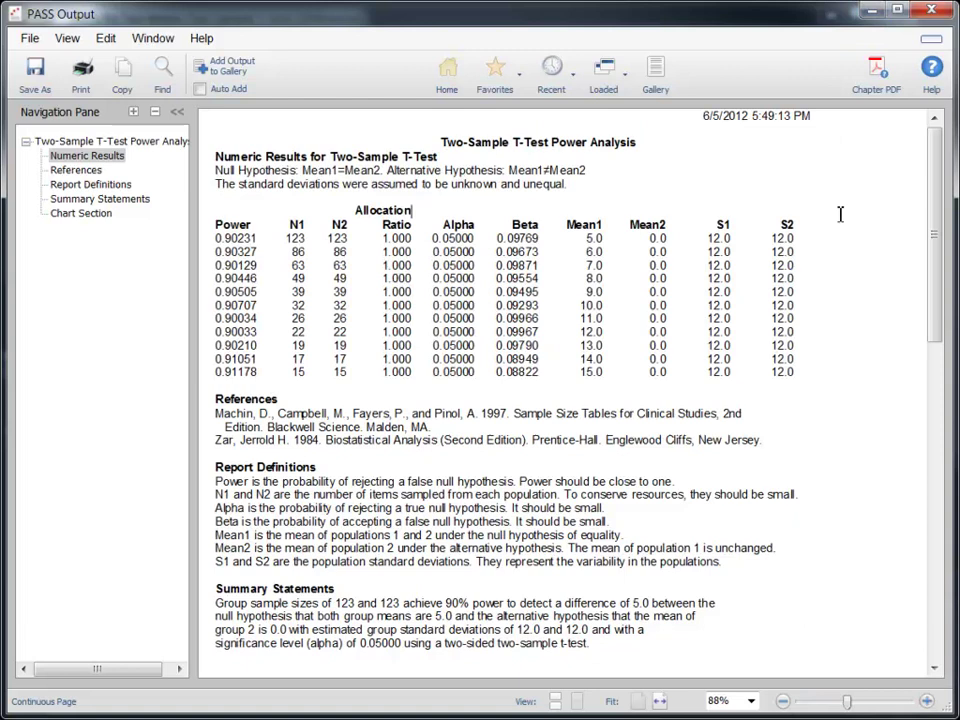